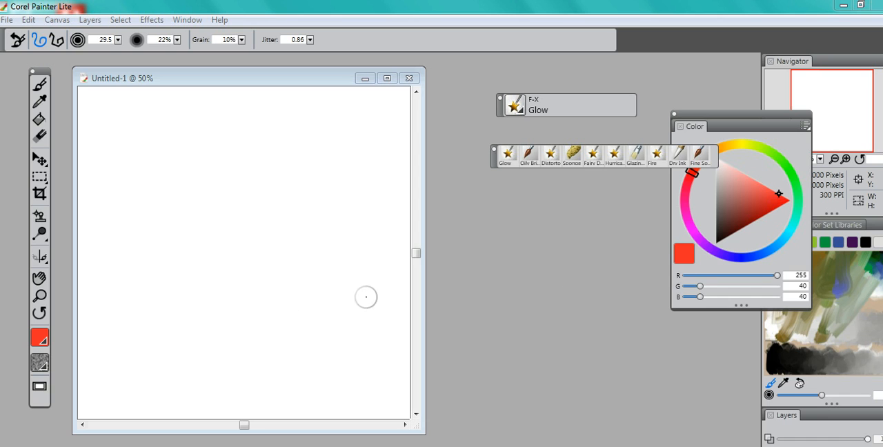
- Turn on Kaleidoscope painting with 4 segments for the blank canvas and enlarge the document window to show the whole page
{"action": "left_click", "coordinate": [44, 196]}
{"action": "left_click", "coordinate": [44, 266]}
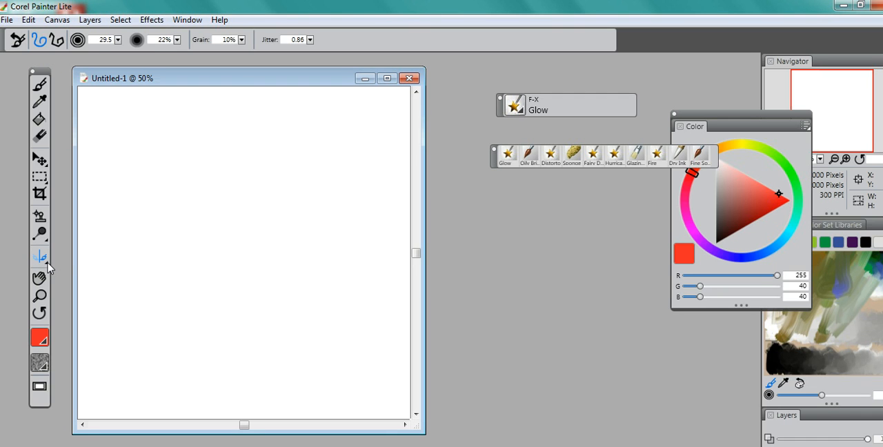
{"action": "left_click_drag", "start_coordinate": [45, 266], "coordinate": [76, 261]}
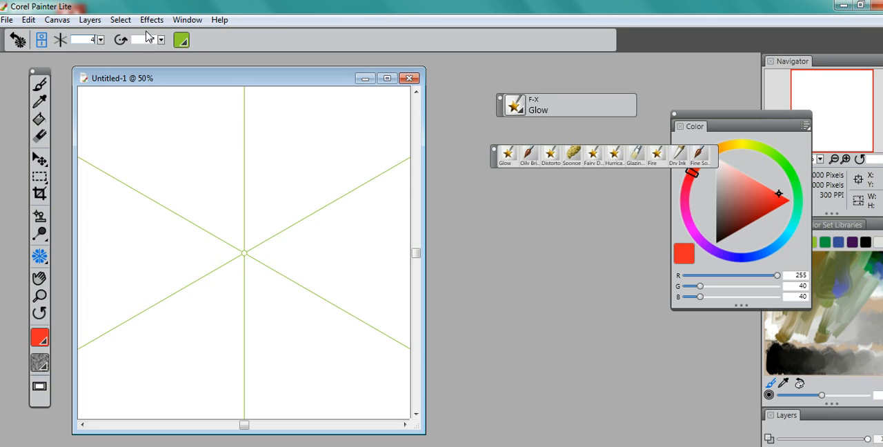
{"action": "type", "text": "4"}
{"action": "left_click_drag", "start_coordinate": [422, 431], "coordinate": [433, 443]}
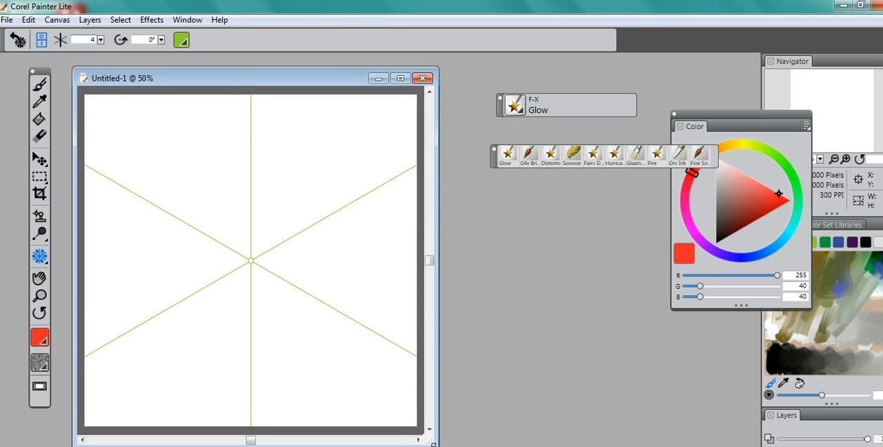
- Paint mirrored Oily Bristle strokes in red (RGB 212, 52, 52) from the centre to the corners and across the canvas
{"action": "left_click", "coordinate": [529, 159]}
{"action": "left_click", "coordinate": [761, 199]}
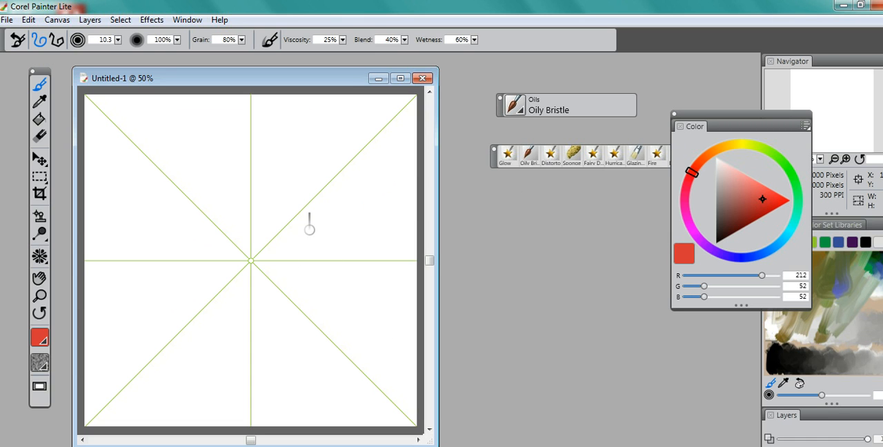
{"action": "mouse_move", "coordinate": [251, 256]}
{"action": "left_mouse_down"}
{"action": "mouse_move", "coordinate": [150, 201]}
{"action": "mouse_move", "coordinate": [240, 244]}
{"action": "mouse_move", "coordinate": [202, 205]}
{"action": "mouse_move", "coordinate": [73, 117]}
{"action": "left_mouse_up"}
{"action": "mouse_move", "coordinate": [242, 239]}
{"action": "left_mouse_down"}
{"action": "mouse_move", "coordinate": [109, 117]}
{"action": "mouse_move", "coordinate": [108, 97]}
{"action": "mouse_move", "coordinate": [152, 157]}
{"action": "mouse_move", "coordinate": [124, 97]}
{"action": "left_mouse_up"}
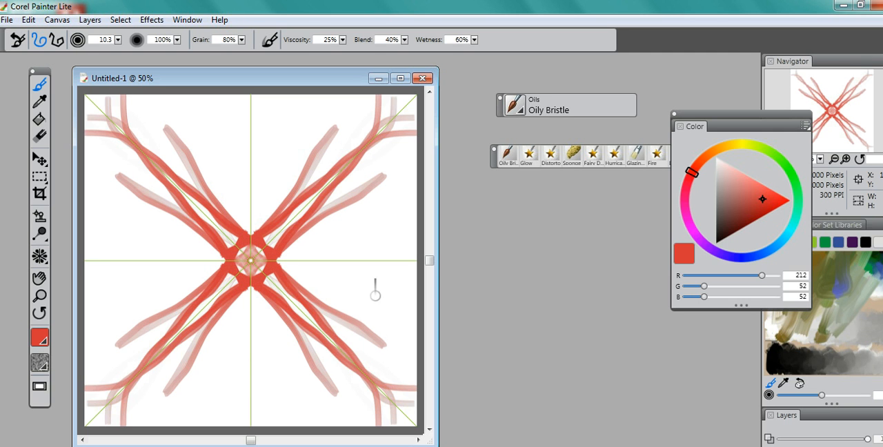
{"action": "left_click_drag", "start_coordinate": [399, 318], "coordinate": [253, 168]}
{"action": "left_click_drag", "start_coordinate": [378, 286], "coordinate": [184, 100]}
{"action": "left_click_drag", "start_coordinate": [287, 167], "coordinate": [211, 113]}
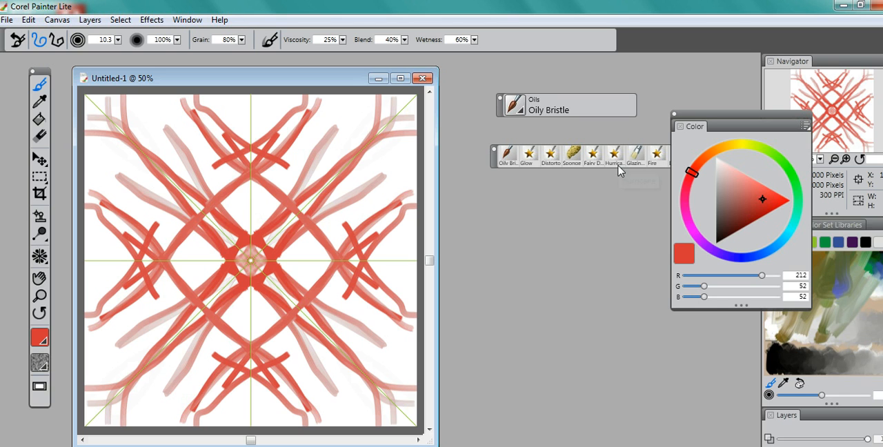
- Dab red Sponge texture over the central part of the kaleidoscope pattern
{"action": "left_click", "coordinate": [571, 153]}
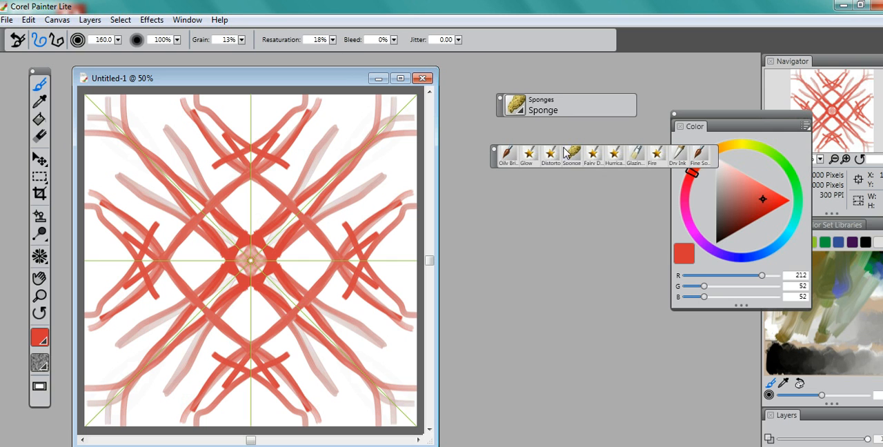
{"action": "mouse_move", "coordinate": [270, 257]}
{"action": "left_mouse_down"}
{"action": "mouse_move", "coordinate": [222, 229]}
{"action": "mouse_move", "coordinate": [212, 204]}
{"action": "left_mouse_up"}
{"action": "mouse_move", "coordinate": [292, 254]}
{"action": "left_mouse_down"}
{"action": "mouse_move", "coordinate": [340, 285]}
{"action": "mouse_move", "coordinate": [349, 301]}
{"action": "mouse_move", "coordinate": [280, 258]}
{"action": "mouse_move", "coordinate": [360, 303]}
{"action": "mouse_move", "coordinate": [215, 179]}
{"action": "mouse_move", "coordinate": [231, 196]}
{"action": "mouse_move", "coordinate": [203, 180]}
{"action": "mouse_move", "coordinate": [226, 150]}
{"action": "mouse_move", "coordinate": [250, 199]}
{"action": "mouse_move", "coordinate": [196, 177]}
{"action": "left_mouse_up"}
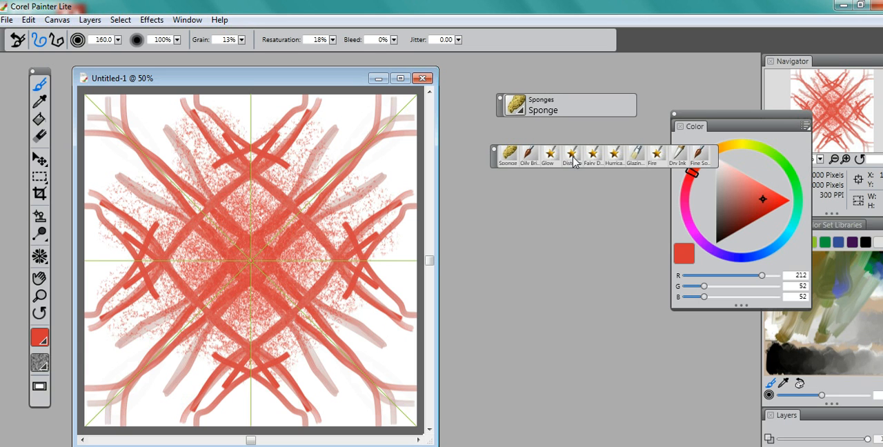
- Smear the red pattern from the centre towards the edges and corners with the F-X Distorto brush
{"action": "left_click", "coordinate": [572, 158]}
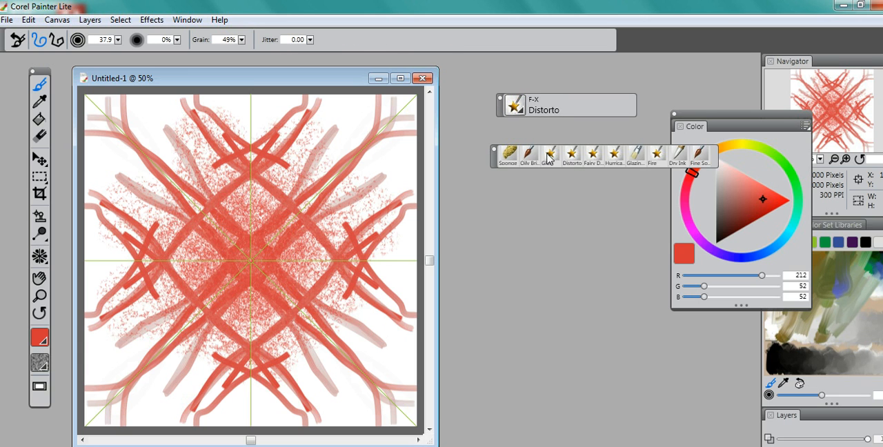
{"action": "mouse_move", "coordinate": [250, 244]}
{"action": "left_mouse_down"}
{"action": "mouse_move", "coordinate": [134, 171]}
{"action": "mouse_move", "coordinate": [204, 221]}
{"action": "mouse_move", "coordinate": [120, 143]}
{"action": "left_mouse_up"}
{"action": "left_click_drag", "start_coordinate": [279, 244], "coordinate": [216, 133]}
{"action": "left_click_drag", "start_coordinate": [245, 222], "coordinate": [214, 111]}
{"action": "left_click_drag", "start_coordinate": [242, 221], "coordinate": [209, 102]}
{"action": "left_click_drag", "start_coordinate": [248, 196], "coordinate": [249, 86]}
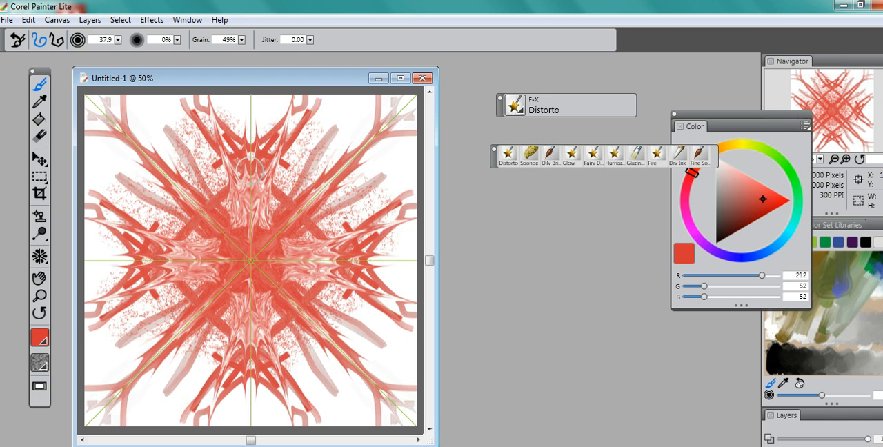
{"action": "left_click_drag", "start_coordinate": [250, 176], "coordinate": [251, 118]}
{"action": "mouse_move", "coordinate": [244, 194]}
{"action": "left_mouse_down"}
{"action": "mouse_move", "coordinate": [243, 119]}
{"action": "mouse_move", "coordinate": [181, 104]}
{"action": "left_mouse_up"}
{"action": "left_click_drag", "start_coordinate": [205, 156], "coordinate": [128, 103]}
{"action": "left_click_drag", "start_coordinate": [220, 182], "coordinate": [135, 141]}
{"action": "left_click_drag", "start_coordinate": [185, 190], "coordinate": [111, 118]}
{"action": "mouse_move", "coordinate": [271, 207]}
{"action": "left_mouse_down"}
{"action": "mouse_move", "coordinate": [307, 249]}
{"action": "mouse_move", "coordinate": [358, 231]}
{"action": "left_mouse_up"}
{"action": "left_click_drag", "start_coordinate": [299, 212], "coordinate": [382, 172]}
{"action": "mouse_move", "coordinate": [276, 234]}
{"action": "left_mouse_down"}
{"action": "mouse_move", "coordinate": [339, 262]}
{"action": "mouse_move", "coordinate": [392, 236]}
{"action": "left_mouse_up"}
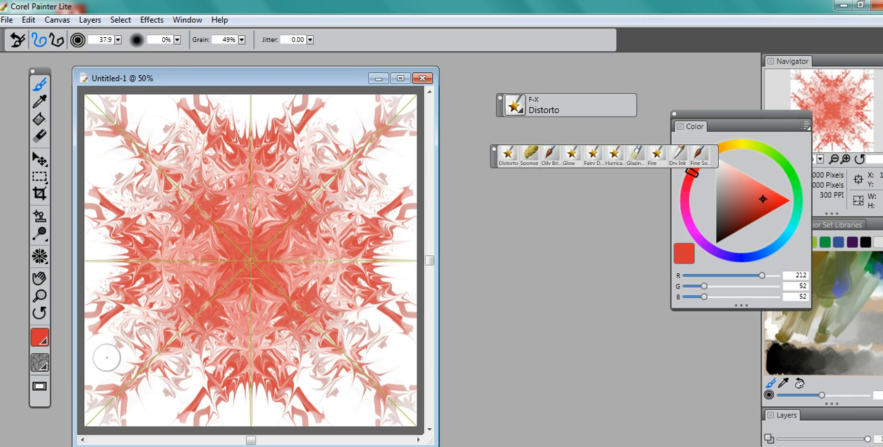
- Set the Kaleidoscope to 12 segments and change its guide line colour to black
{"action": "left_click", "coordinate": [44, 256]}
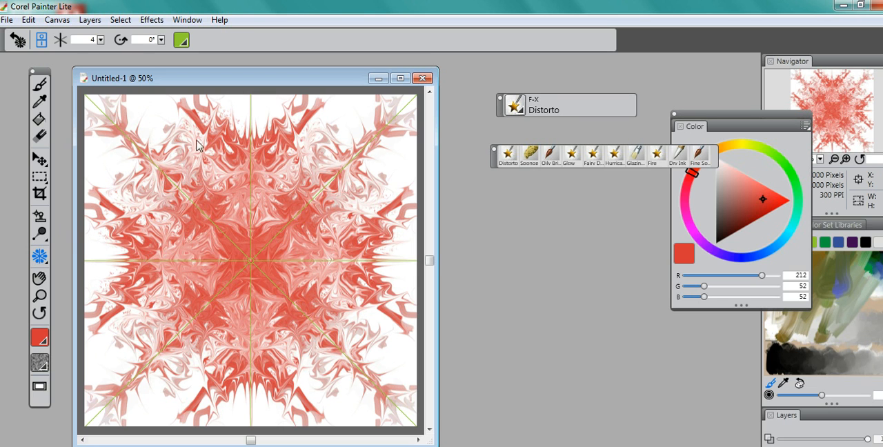
{"action": "type", "text": "12"}
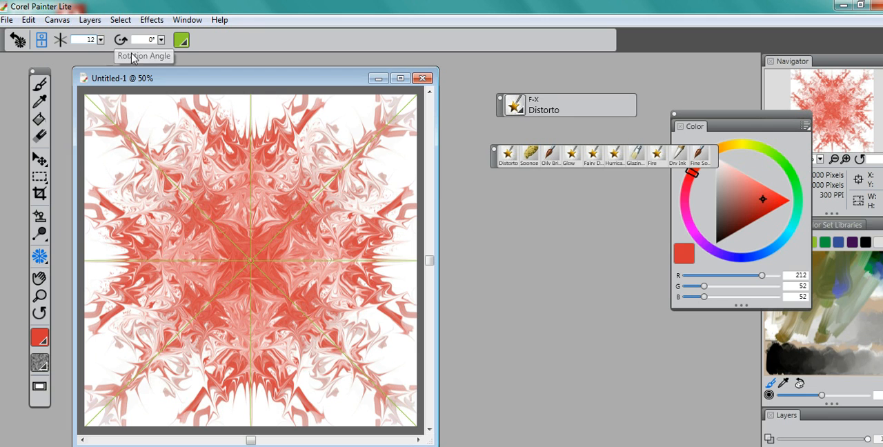
{"action": "key", "text": "Return"}
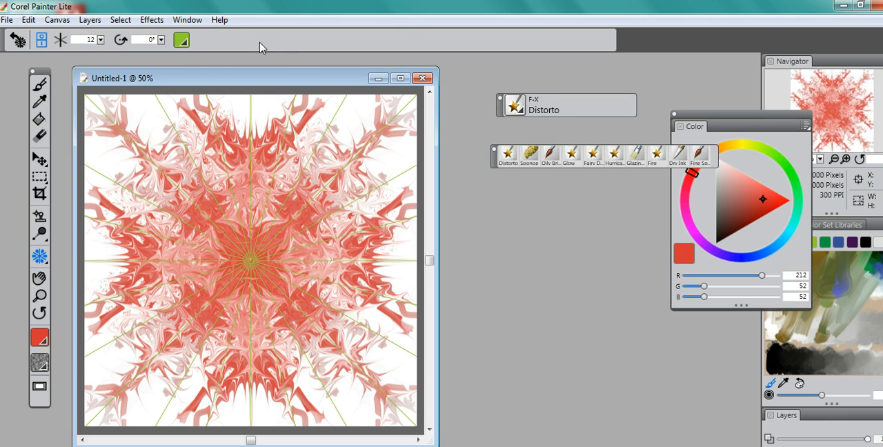
{"action": "left_click", "coordinate": [187, 42]}
{"action": "left_click", "coordinate": [183, 131]}
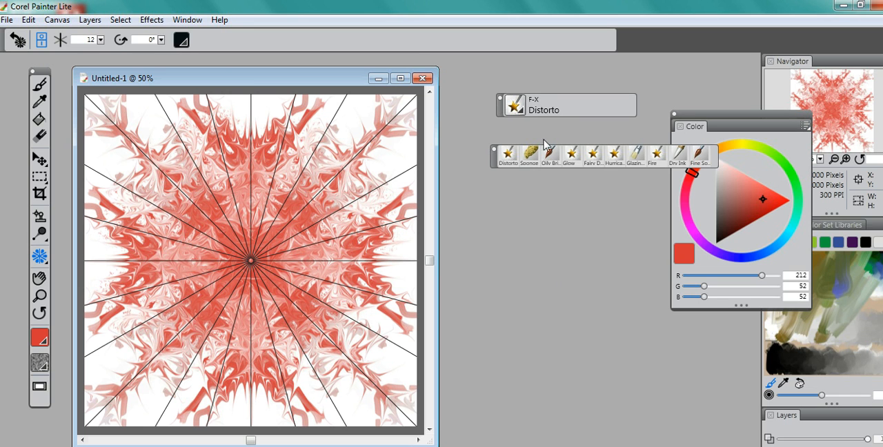
- Paint radial strokes with the Sumi-e Dry Ink brush in red, plus one in pale pink (RGB 220, 204, 204)
{"action": "left_click", "coordinate": [677, 158]}
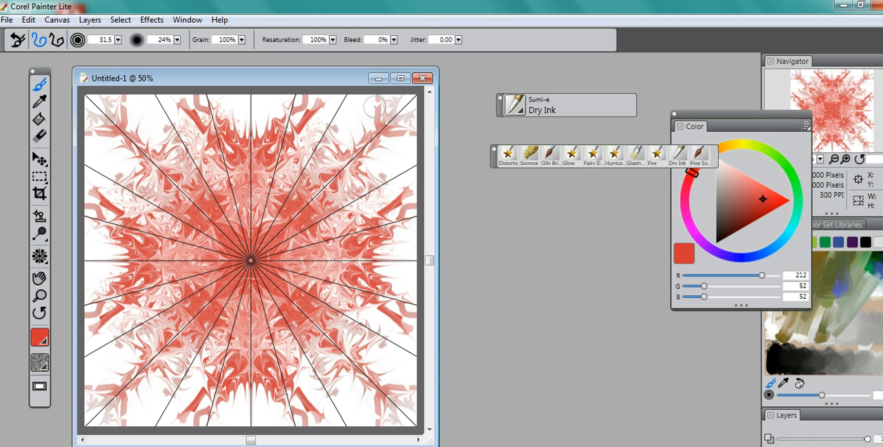
{"action": "left_click_drag", "start_coordinate": [261, 245], "coordinate": [105, 142]}
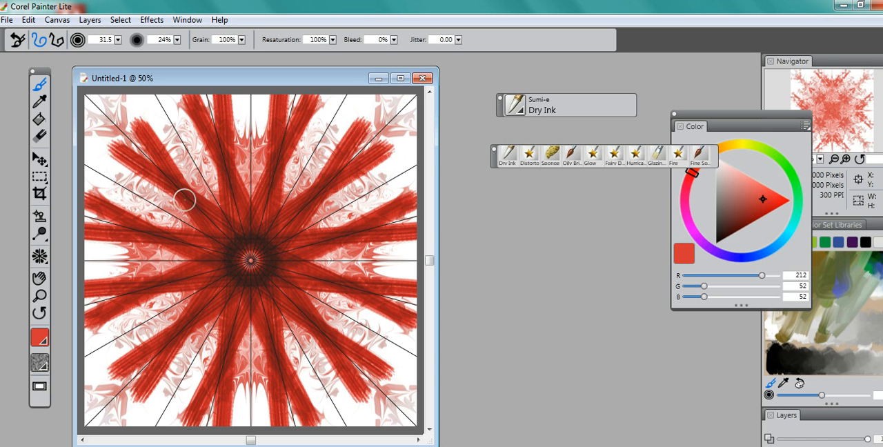
{"action": "left_click_drag", "start_coordinate": [229, 231], "coordinate": [81, 92]}
{"action": "left_click_drag", "start_coordinate": [233, 207], "coordinate": [130, 97]}
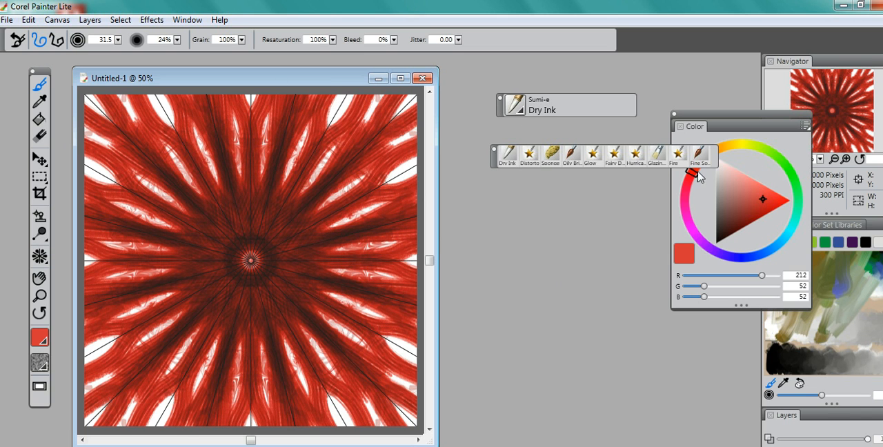
{"action": "left_click", "coordinate": [719, 171]}
{"action": "mouse_move", "coordinate": [256, 297]}
{"action": "left_mouse_down"}
{"action": "mouse_move", "coordinate": [299, 266]}
{"action": "mouse_move", "coordinate": [402, 278]}
{"action": "left_mouse_up"}
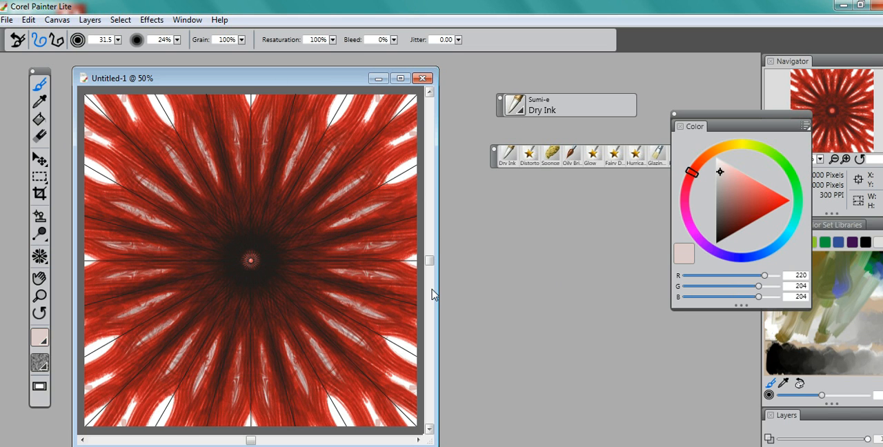
- Paint pale pink petals, a ring and wavy radial strokes around the centre with the Oily Bristle brush
{"action": "left_click", "coordinate": [571, 156]}
{"action": "left_click_drag", "start_coordinate": [266, 261], "coordinate": [383, 311]}
{"action": "mouse_move", "coordinate": [263, 278]}
{"action": "left_mouse_down"}
{"action": "mouse_move", "coordinate": [310, 318]}
{"action": "mouse_move", "coordinate": [402, 415]}
{"action": "left_mouse_up"}
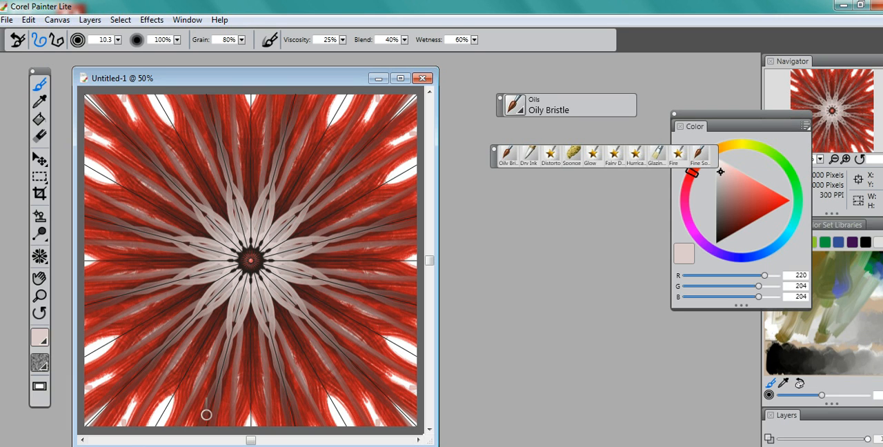
{"action": "mouse_move", "coordinate": [210, 322]}
{"action": "left_mouse_down"}
{"action": "mouse_move", "coordinate": [175, 324]}
{"action": "mouse_move", "coordinate": [153, 291]}
{"action": "mouse_move", "coordinate": [143, 238]}
{"action": "mouse_move", "coordinate": [147, 173]}
{"action": "left_mouse_up"}
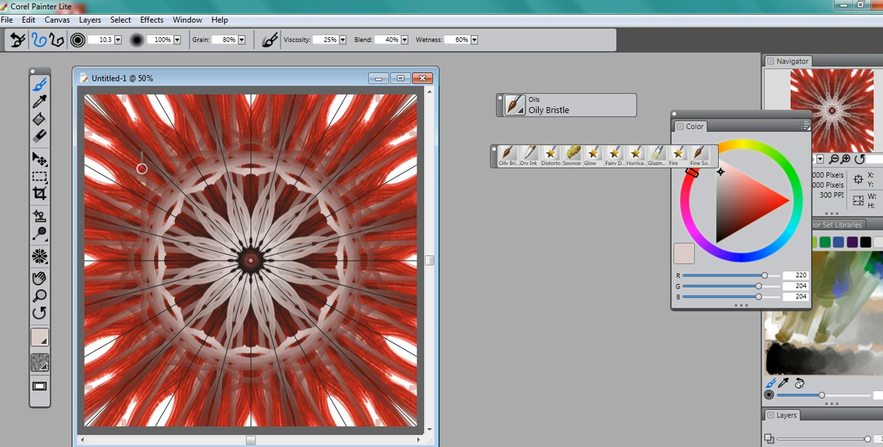
{"action": "mouse_move", "coordinate": [150, 206]}
{"action": "left_mouse_down"}
{"action": "mouse_move", "coordinate": [139, 161]}
{"action": "mouse_move", "coordinate": [126, 158]}
{"action": "mouse_move", "coordinate": [152, 158]}
{"action": "mouse_move", "coordinate": [196, 202]}
{"action": "mouse_move", "coordinate": [300, 256]}
{"action": "mouse_move", "coordinate": [205, 214]}
{"action": "mouse_move", "coordinate": [247, 256]}
{"action": "left_mouse_up"}
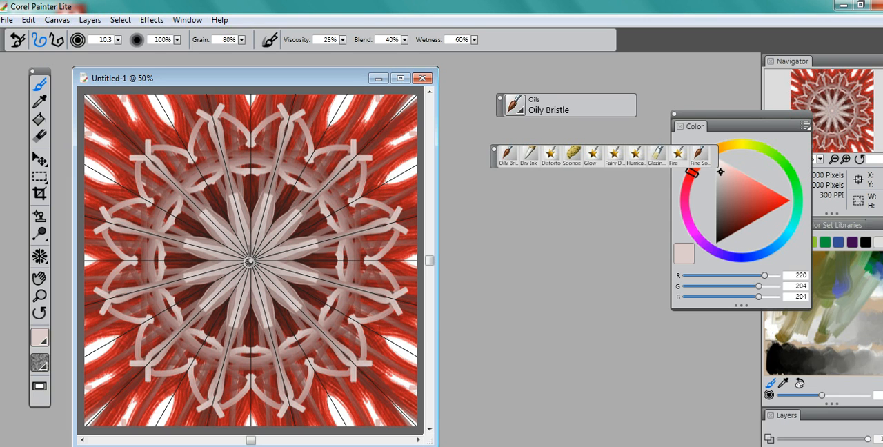
{"action": "mouse_move", "coordinate": [250, 261]}
{"action": "left_mouse_down"}
{"action": "mouse_move", "coordinate": [175, 186]}
{"action": "mouse_move", "coordinate": [162, 133]}
{"action": "left_mouse_up"}
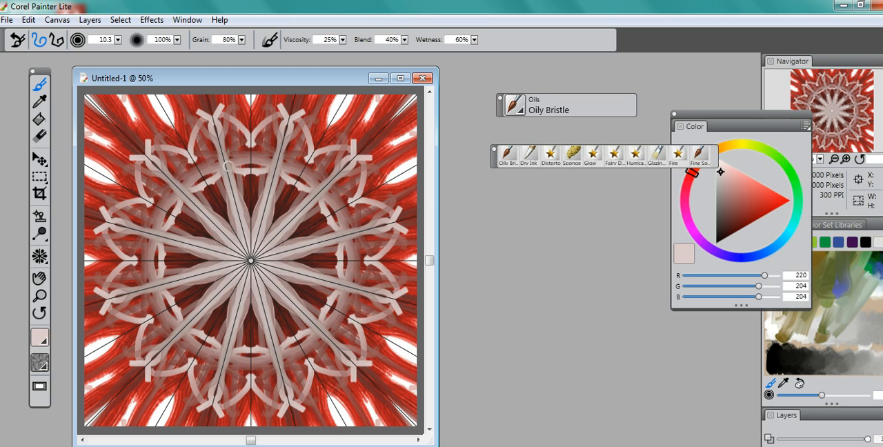
{"action": "mouse_move", "coordinate": [235, 219]}
{"action": "left_mouse_down"}
{"action": "mouse_move", "coordinate": [235, 199]}
{"action": "mouse_move", "coordinate": [194, 159]}
{"action": "left_mouse_up"}
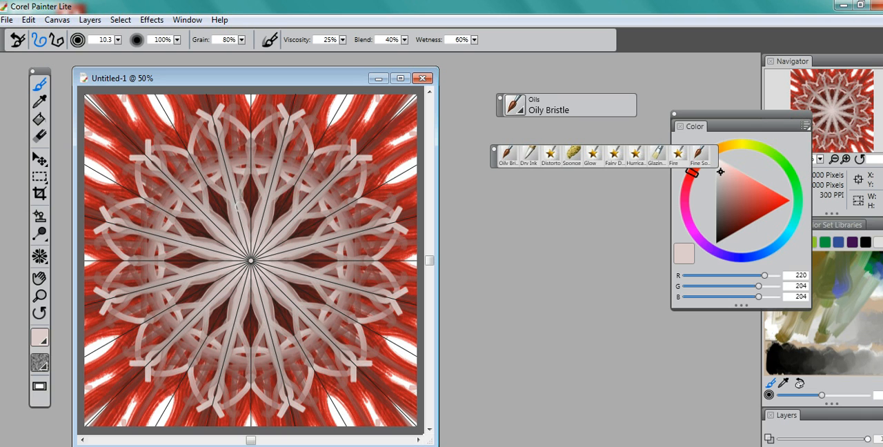
{"action": "mouse_move", "coordinate": [246, 226]}
{"action": "left_mouse_down"}
{"action": "mouse_move", "coordinate": [262, 177]}
{"action": "mouse_move", "coordinate": [226, 110]}
{"action": "mouse_move", "coordinate": [248, 146]}
{"action": "mouse_move", "coordinate": [251, 187]}
{"action": "mouse_move", "coordinate": [229, 98]}
{"action": "mouse_move", "coordinate": [241, 101]}
{"action": "mouse_move", "coordinate": [253, 181]}
{"action": "mouse_move", "coordinate": [242, 171]}
{"action": "mouse_move", "coordinate": [241, 124]}
{"action": "mouse_move", "coordinate": [229, 153]}
{"action": "mouse_move", "coordinate": [207, 94]}
{"action": "left_mouse_up"}
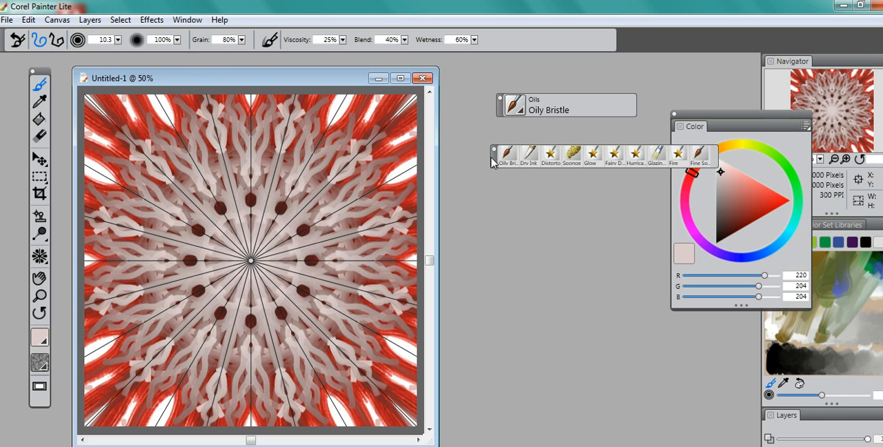
{"action": "mouse_move", "coordinate": [234, 279]}
{"action": "left_mouse_down"}
{"action": "mouse_move", "coordinate": [282, 363]}
{"action": "mouse_move", "coordinate": [324, 386]}
{"action": "left_mouse_up"}
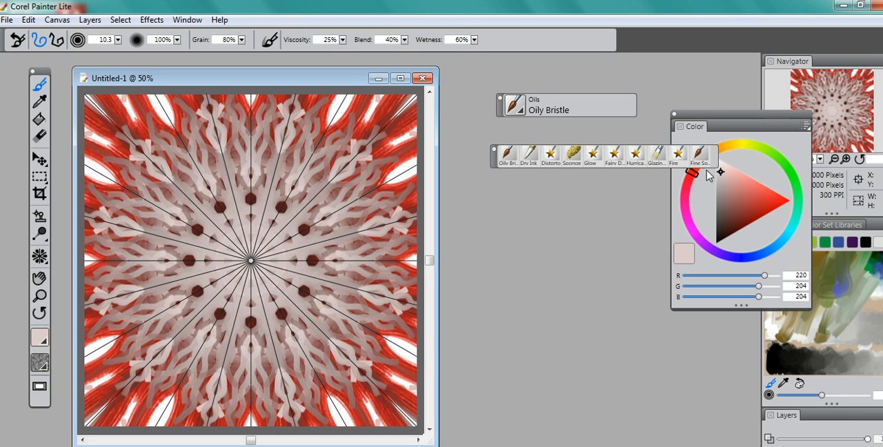
- Add wavy Oily Bristle strokes in dark red (RGB 117, 39, 39) from near the centre outwards
{"action": "left_click", "coordinate": [740, 218]}
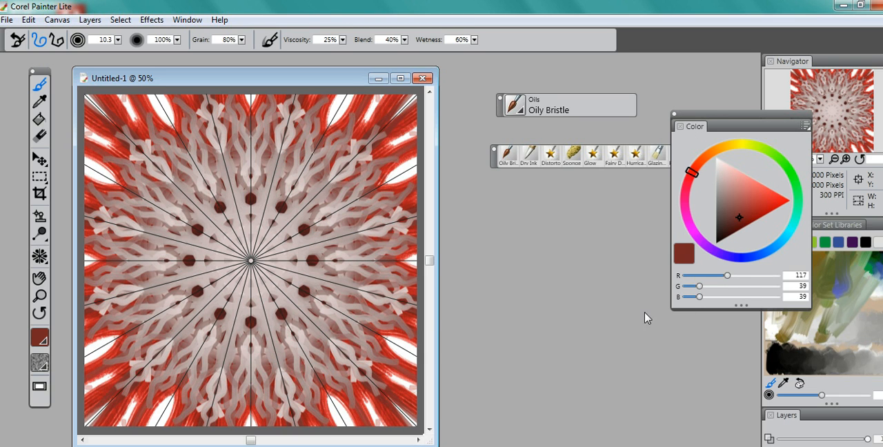
{"action": "mouse_move", "coordinate": [272, 286]}
{"action": "left_mouse_down"}
{"action": "mouse_move", "coordinate": [331, 332]}
{"action": "mouse_move", "coordinate": [357, 340]}
{"action": "mouse_move", "coordinate": [394, 384]}
{"action": "mouse_move", "coordinate": [400, 372]}
{"action": "left_mouse_up"}
{"action": "mouse_move", "coordinate": [312, 274]}
{"action": "left_mouse_down"}
{"action": "mouse_move", "coordinate": [412, 318]}
{"action": "mouse_move", "coordinate": [476, 326]}
{"action": "left_mouse_up"}
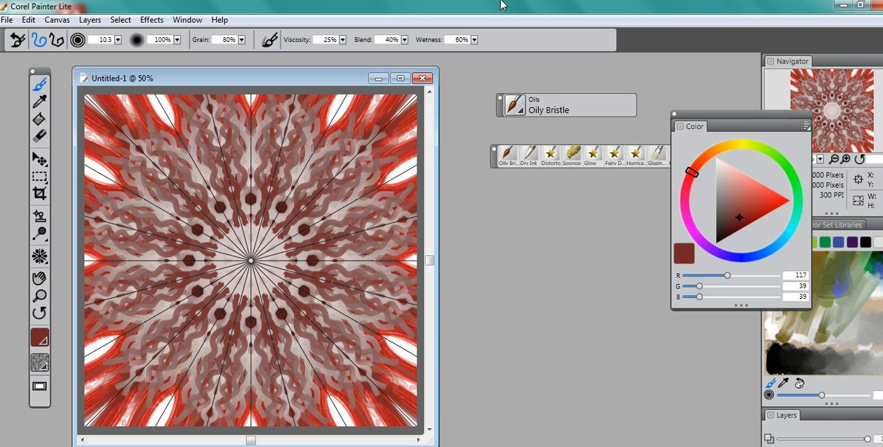
- Choose the Soft Oil Pastel brush from Chalk, Pastel and Crayons and paint a dark red stroke around the centre and outwards
{"action": "left_click", "coordinate": [521, 113]}
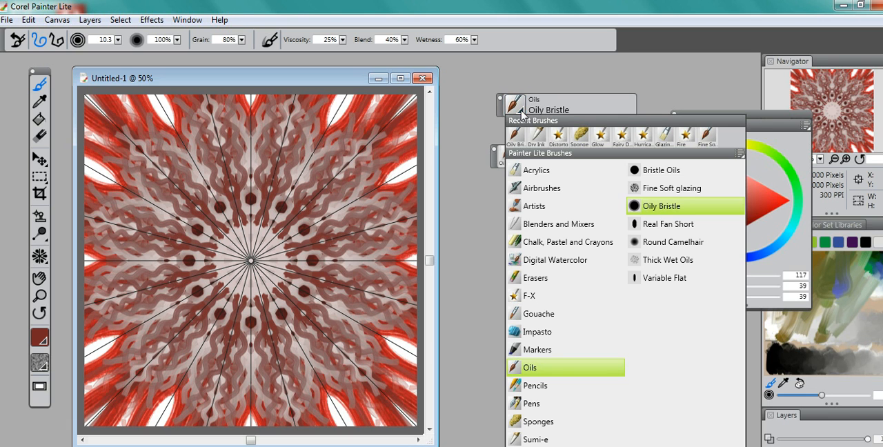
{"action": "left_click", "coordinate": [559, 242]}
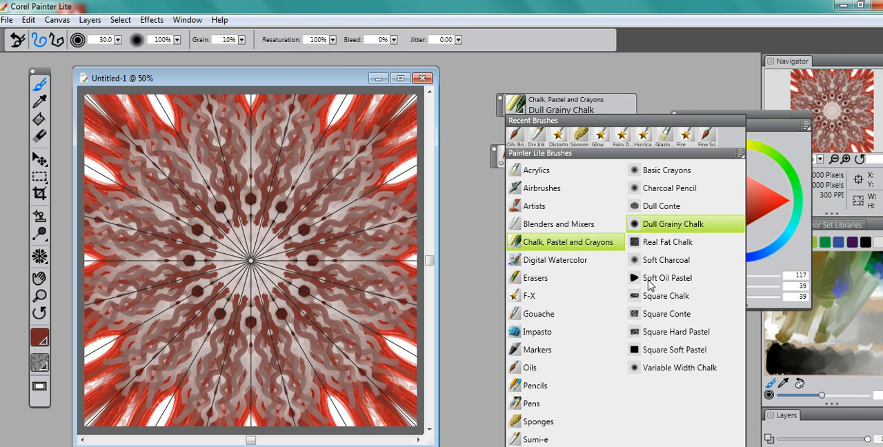
{"action": "left_click", "coordinate": [650, 278]}
{"action": "mouse_move", "coordinate": [262, 300]}
{"action": "left_mouse_down"}
{"action": "mouse_move", "coordinate": [291, 308]}
{"action": "mouse_move", "coordinate": [378, 370]}
{"action": "mouse_move", "coordinate": [326, 316]}
{"action": "mouse_move", "coordinate": [386, 359]}
{"action": "mouse_move", "coordinate": [369, 333]}
{"action": "mouse_move", "coordinate": [380, 340]}
{"action": "mouse_move", "coordinate": [349, 317]}
{"action": "left_mouse_up"}
- Add a light pink Soft Oil Pastel stroke and a winding one in medium red (RGB 164, 50, 50)
{"action": "left_click", "coordinate": [738, 181]}
{"action": "mouse_move", "coordinate": [270, 296]}
{"action": "left_mouse_down"}
{"action": "mouse_move", "coordinate": [329, 275]}
{"action": "mouse_move", "coordinate": [385, 375]}
{"action": "mouse_move", "coordinate": [310, 290]}
{"action": "left_mouse_up"}
{"action": "left_click", "coordinate": [750, 207]}
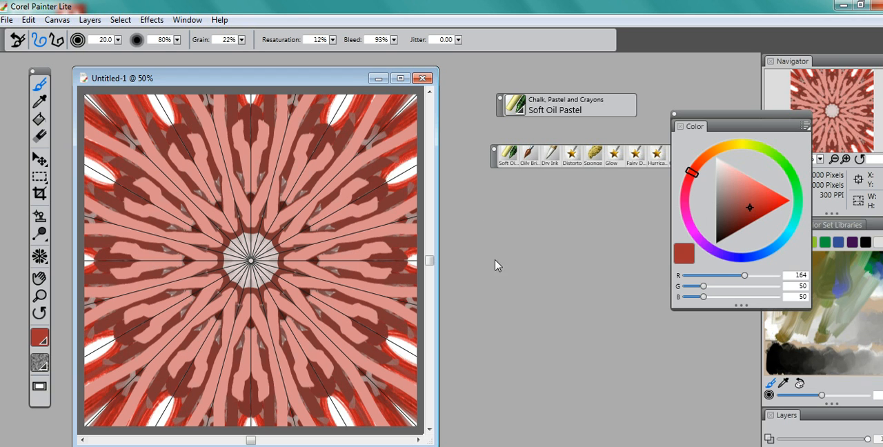
{"action": "mouse_move", "coordinate": [240, 322]}
{"action": "left_mouse_down"}
{"action": "mouse_move", "coordinate": [301, 376]}
{"action": "mouse_move", "coordinate": [303, 401]}
{"action": "mouse_move", "coordinate": [396, 359]}
{"action": "left_mouse_up"}
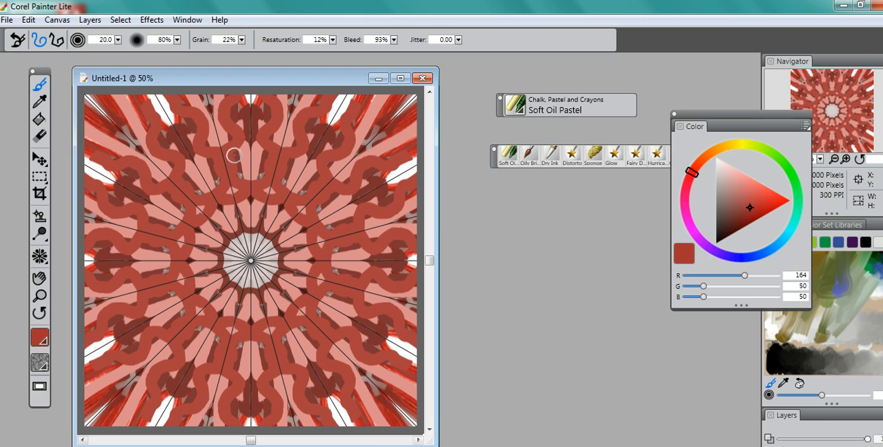
- Reduce the Kaleidoscope to 4 segments
{"action": "left_click", "coordinate": [40, 259]}
{"action": "double_click", "coordinate": [87, 40]}
{"action": "type", "text": "4"}
{"action": "key", "text": "Return"}
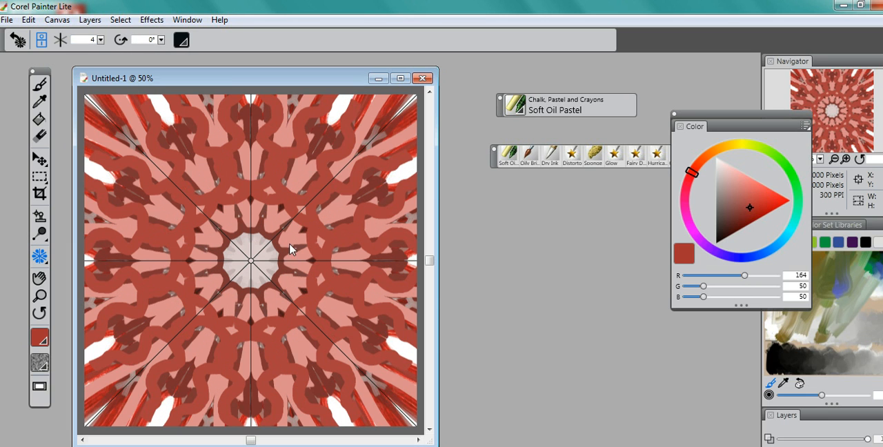
- Paint a winding Soft Oil Pastel stroke in green (RGB 56, 164, 50) from the centre towards a corner
{"action": "left_click", "coordinate": [793, 177]}
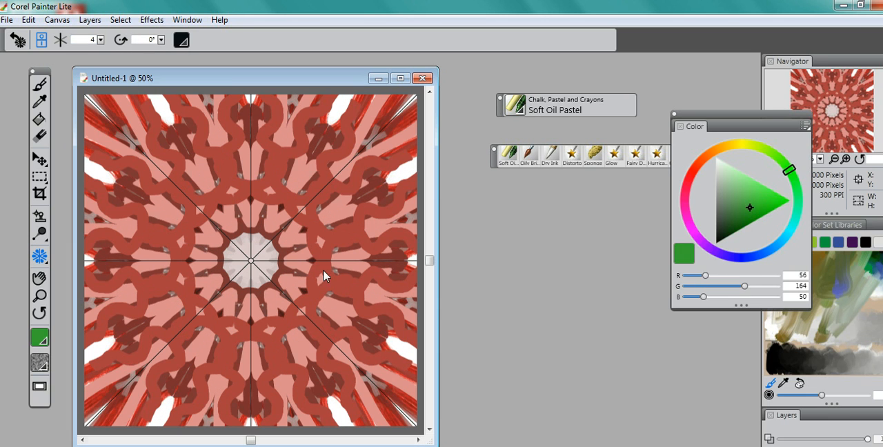
{"action": "left_click", "coordinate": [39, 84]}
{"action": "mouse_move", "coordinate": [250, 260]}
{"action": "left_mouse_down"}
{"action": "mouse_move", "coordinate": [273, 258]}
{"action": "mouse_move", "coordinate": [289, 279]}
{"action": "mouse_move", "coordinate": [324, 299]}
{"action": "mouse_move", "coordinate": [328, 331]}
{"action": "mouse_move", "coordinate": [355, 337]}
{"action": "mouse_move", "coordinate": [383, 366]}
{"action": "left_mouse_up"}
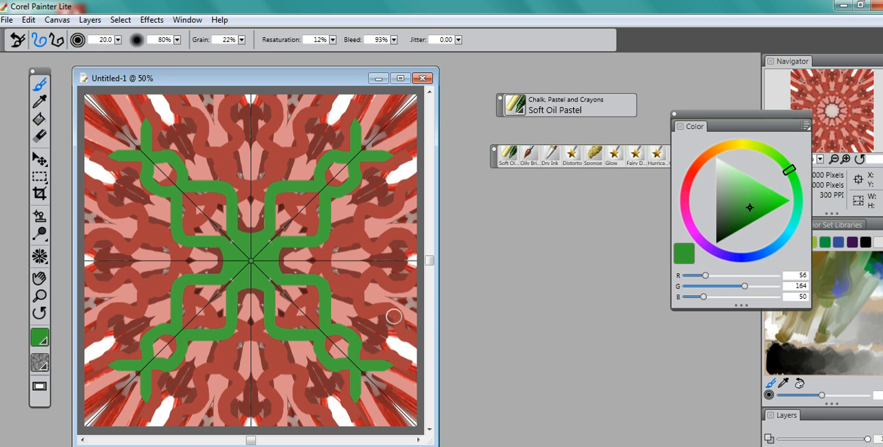
- Add a short wavy green stroke near the canvas edge and long curved strokes in pale green (RGB 196, 218, 194)
{"action": "left_click_drag", "start_coordinate": [285, 167], "coordinate": [276, 103]}
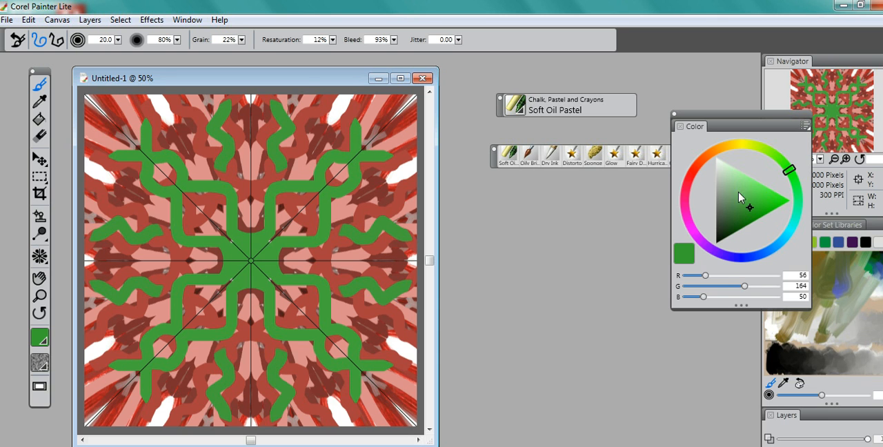
{"action": "left_click", "coordinate": [722, 173]}
{"action": "mouse_move", "coordinate": [305, 299]}
{"action": "left_mouse_down"}
{"action": "mouse_move", "coordinate": [343, 252]}
{"action": "mouse_move", "coordinate": [417, 378]}
{"action": "left_mouse_up"}
{"action": "mouse_move", "coordinate": [180, 167]}
{"action": "left_mouse_down"}
{"action": "mouse_move", "coordinate": [103, 112]}
{"action": "mouse_move", "coordinate": [121, 142]}
{"action": "mouse_move", "coordinate": [172, 152]}
{"action": "mouse_move", "coordinate": [198, 187]}
{"action": "mouse_move", "coordinate": [208, 180]}
{"action": "left_mouse_up"}
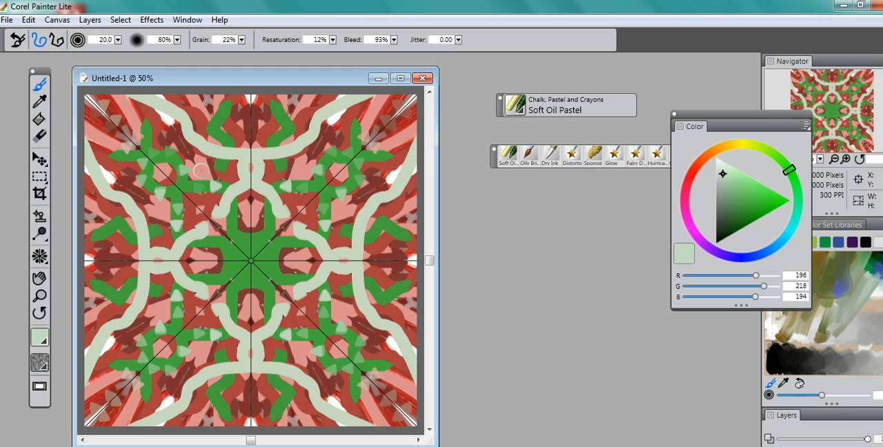
- Paint pale green dabs near the middle of the canvas edge and winding pale green strokes around the corners and the centre
{"action": "mouse_move", "coordinate": [159, 224]}
{"action": "left_mouse_down"}
{"action": "mouse_move", "coordinate": [165, 245]}
{"action": "mouse_move", "coordinate": [156, 212]}
{"action": "mouse_move", "coordinate": [178, 210]}
{"action": "mouse_move", "coordinate": [132, 228]}
{"action": "mouse_move", "coordinate": [129, 246]}
{"action": "mouse_move", "coordinate": [141, 259]}
{"action": "mouse_move", "coordinate": [118, 267]}
{"action": "mouse_move", "coordinate": [125, 293]}
{"action": "mouse_move", "coordinate": [140, 302]}
{"action": "mouse_move", "coordinate": [121, 318]}
{"action": "left_mouse_up"}
{"action": "left_click", "coordinate": [115, 279]}
{"action": "left_click", "coordinate": [119, 284]}
{"action": "left_click_drag", "start_coordinate": [119, 285], "coordinate": [121, 276]}
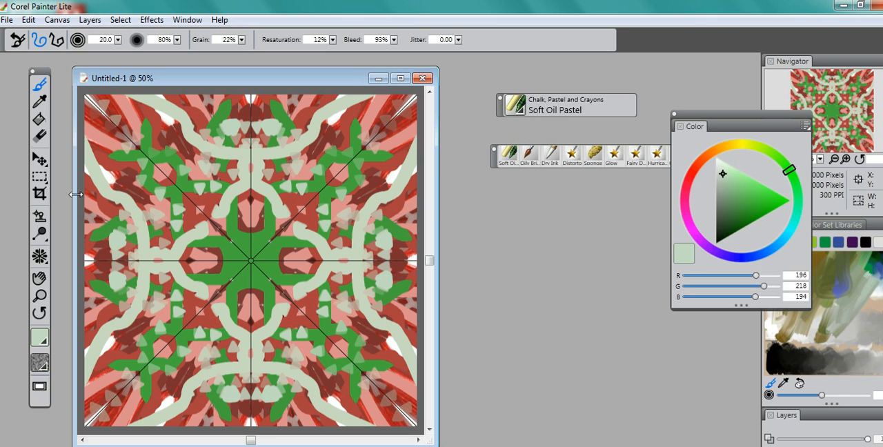
{"action": "mouse_move", "coordinate": [127, 185]}
{"action": "left_mouse_down"}
{"action": "mouse_move", "coordinate": [109, 148]}
{"action": "mouse_move", "coordinate": [131, 113]}
{"action": "left_mouse_up"}
{"action": "mouse_move", "coordinate": [208, 206]}
{"action": "left_mouse_down"}
{"action": "mouse_move", "coordinate": [260, 243]}
{"action": "mouse_move", "coordinate": [304, 231]}
{"action": "mouse_move", "coordinate": [300, 222]}
{"action": "mouse_move", "coordinate": [319, 214]}
{"action": "mouse_move", "coordinate": [333, 216]}
{"action": "mouse_move", "coordinate": [369, 195]}
{"action": "left_mouse_up"}
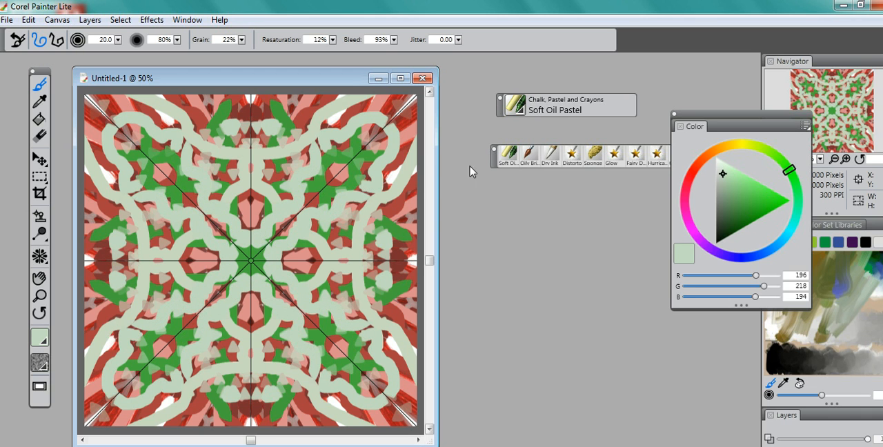
- Paint a wavy Soft Oil Pastel stroke in pale lavender (RGB 199, 194, 218) between the centre and the outer pattern
{"action": "left_click", "coordinate": [687, 193]}
{"action": "left_click", "coordinate": [727, 256]}
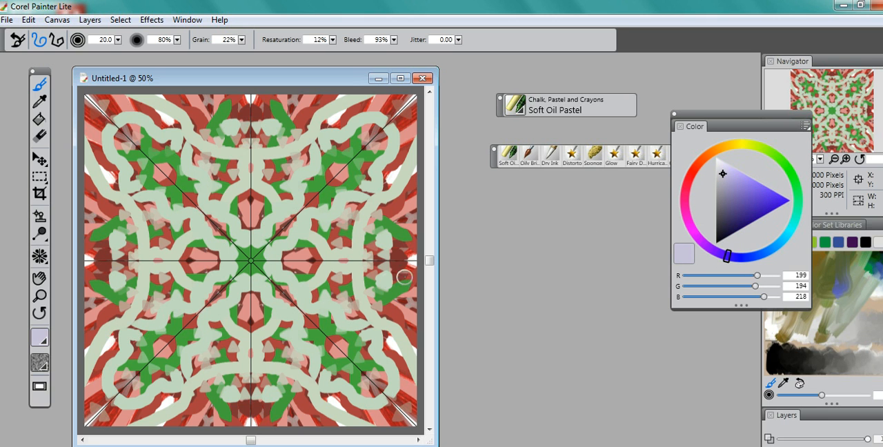
{"action": "mouse_move", "coordinate": [293, 283]}
{"action": "left_mouse_down"}
{"action": "mouse_move", "coordinate": [340, 294]}
{"action": "mouse_move", "coordinate": [363, 319]}
{"action": "left_mouse_up"}
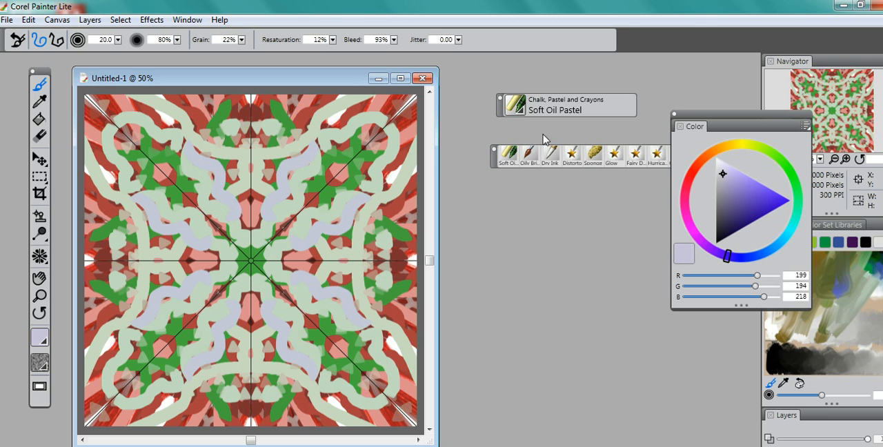
- Choose the F-X Distorto brush and smear the paint along the horizontal axis and near the canvas edge
{"action": "left_click", "coordinate": [571, 158]}
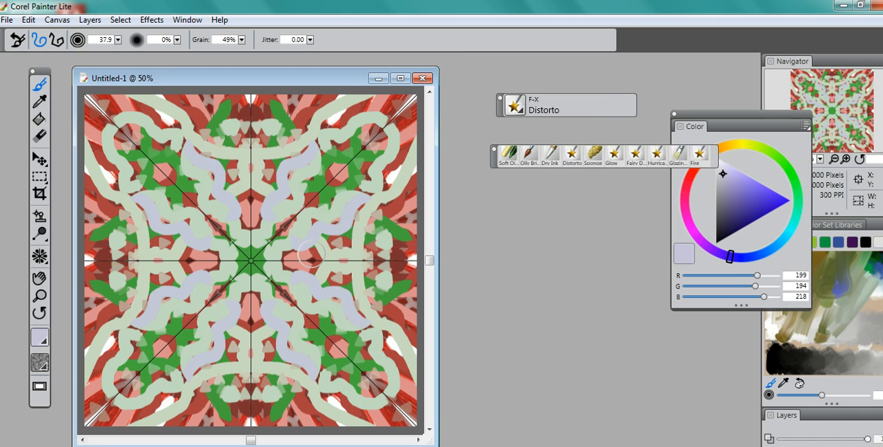
{"action": "left_click_drag", "start_coordinate": [310, 256], "coordinate": [310, 276]}
{"action": "left_click_drag", "start_coordinate": [359, 237], "coordinate": [393, 280]}
{"action": "left_click_drag", "start_coordinate": [371, 201], "coordinate": [398, 305]}
- Set the Distorto brush size to 126.9 and smear the paint diagonally out to a corner and across the area above the centre
{"action": "left_click", "coordinate": [118, 40]}
{"action": "left_click_drag", "start_coordinate": [122, 49], "coordinate": [167, 55]}
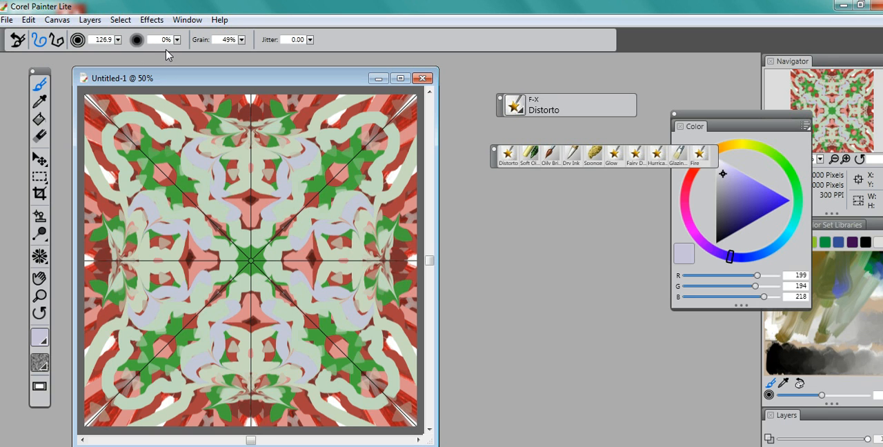
{"action": "left_click_drag", "start_coordinate": [191, 211], "coordinate": [104, 107]}
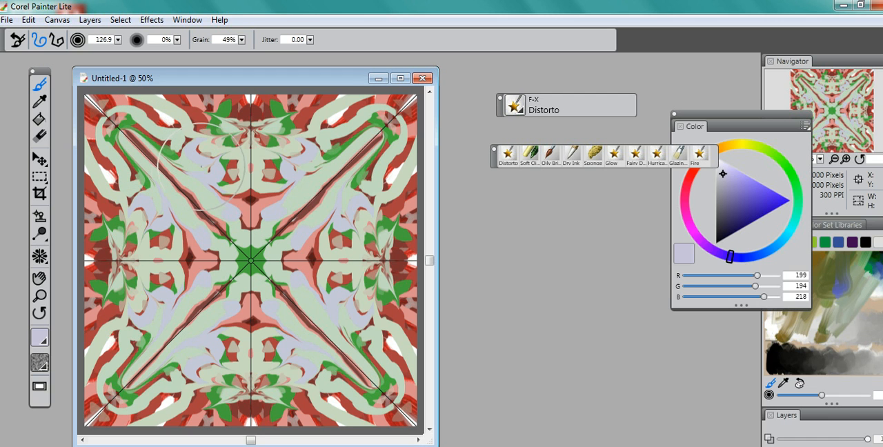
{"action": "left_click_drag", "start_coordinate": [212, 158], "coordinate": [271, 171]}
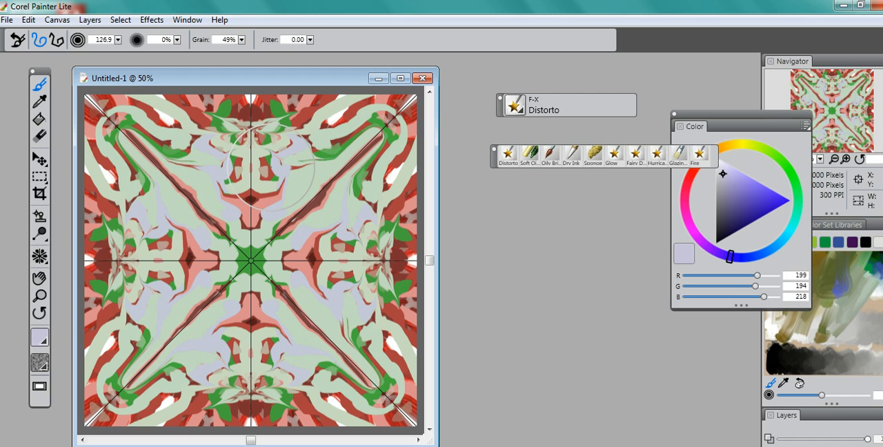